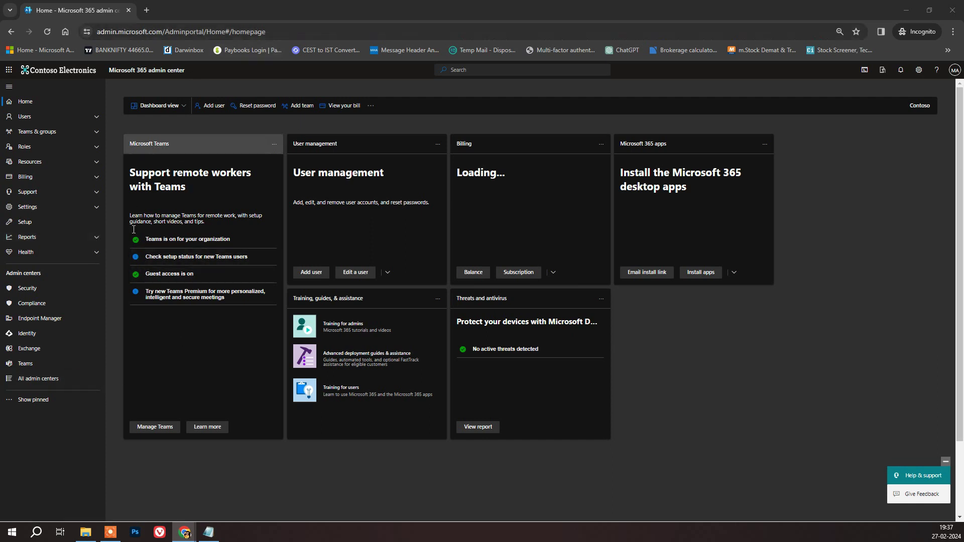
- Open the All users list for the Contoso tenant in Entra, showing 36 users
{"action": "left_click", "coordinate": [28, 335]}
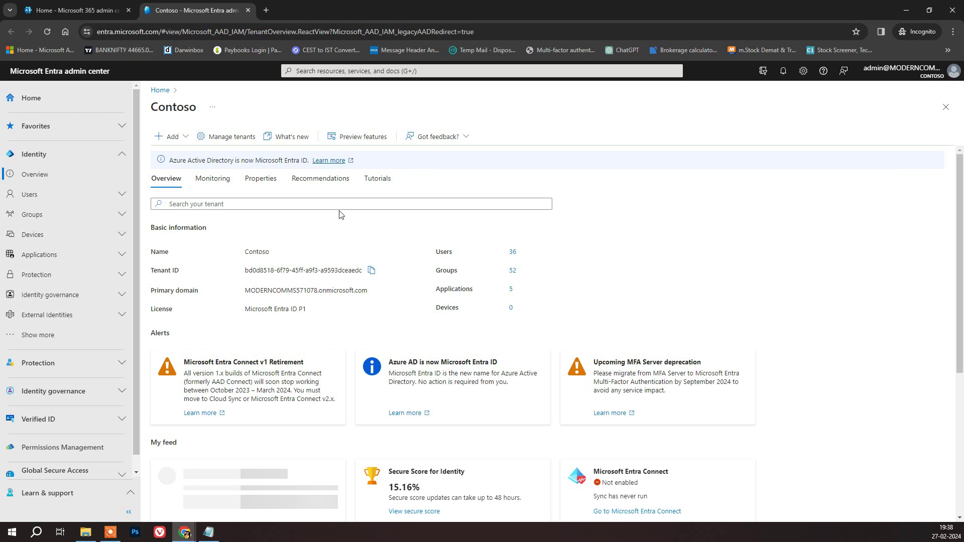
{"action": "left_click", "coordinate": [71, 199]}
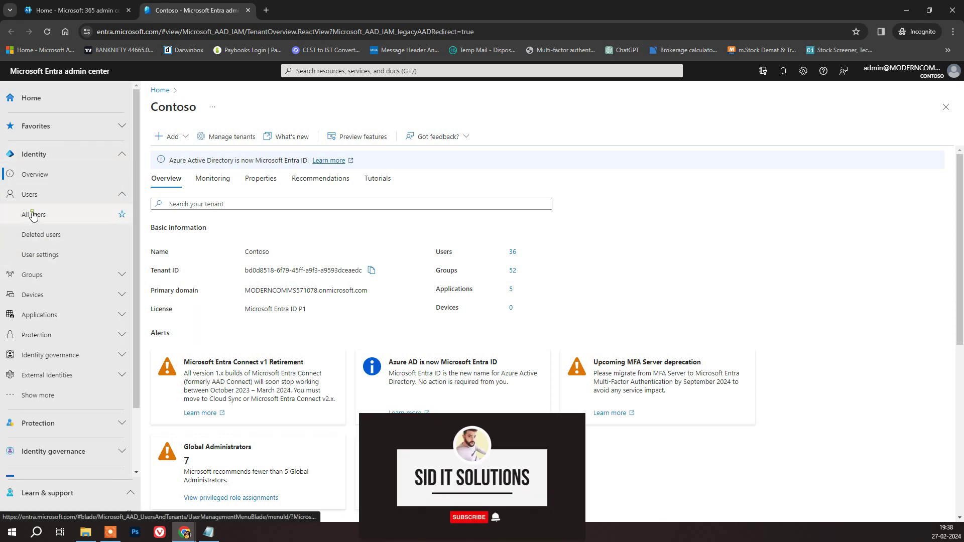
{"action": "left_click", "coordinate": [34, 215]}
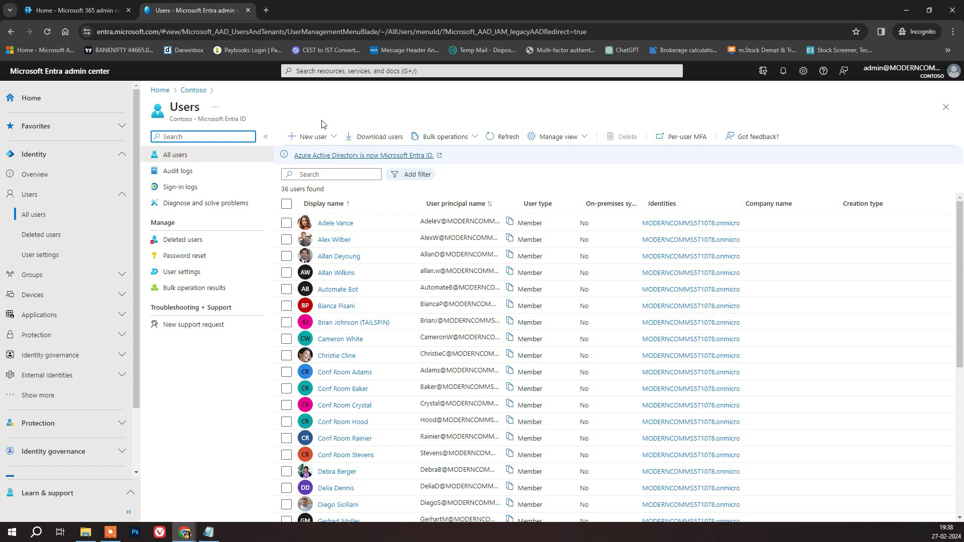
{"action": "left_click", "coordinate": [327, 139]}
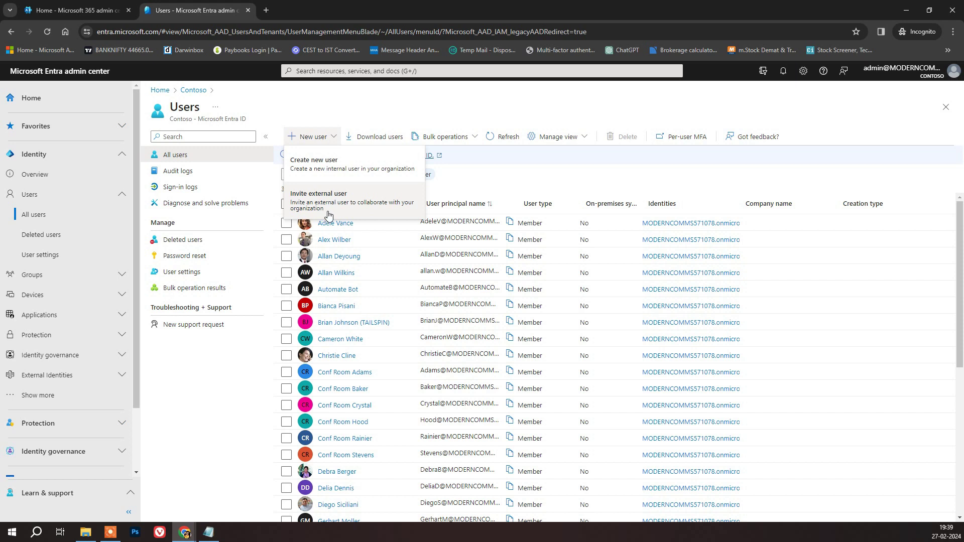
- Create a new internal user with the user principal name and display name, keeping the auto-generated password
{"action": "left_click", "coordinate": [337, 173]}
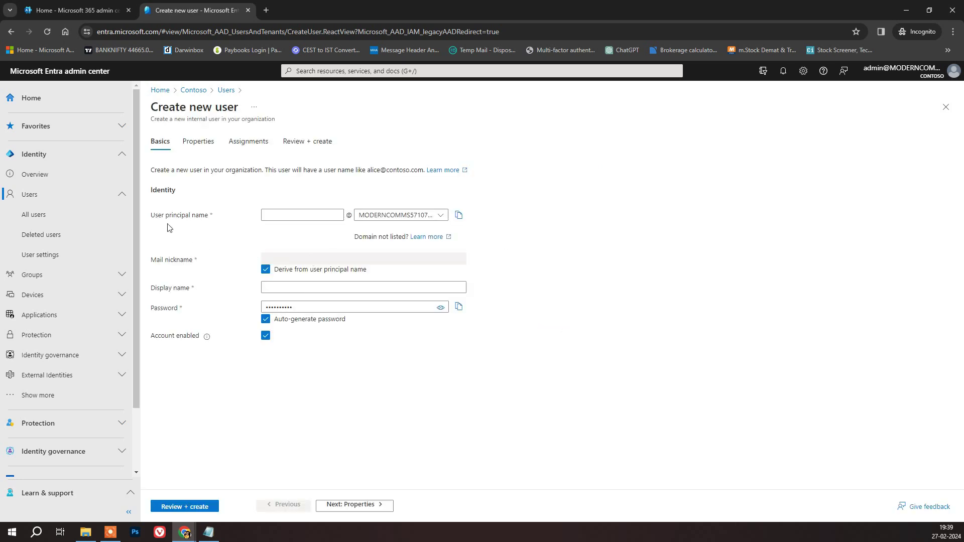
{"action": "left_click", "coordinate": [293, 216]}
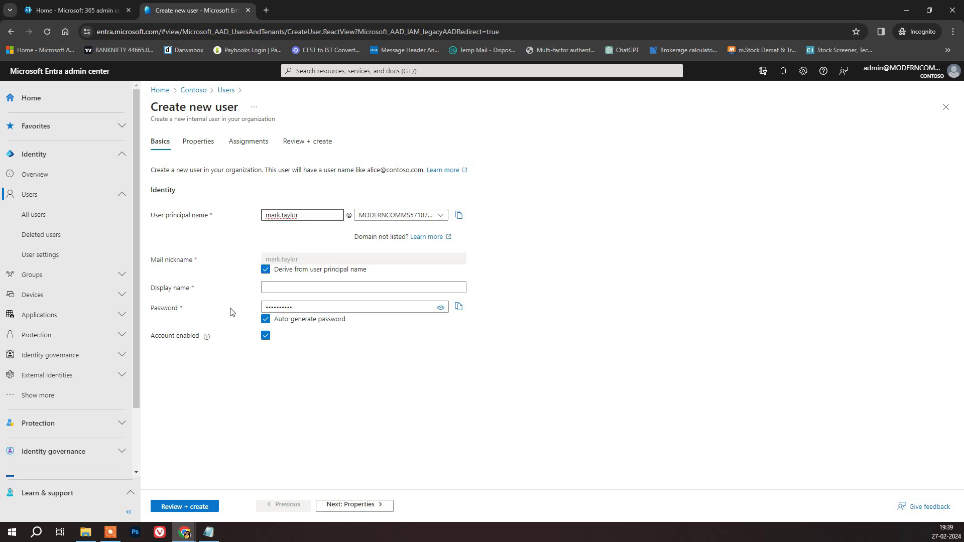
{"action": "left_click", "coordinate": [289, 287]}
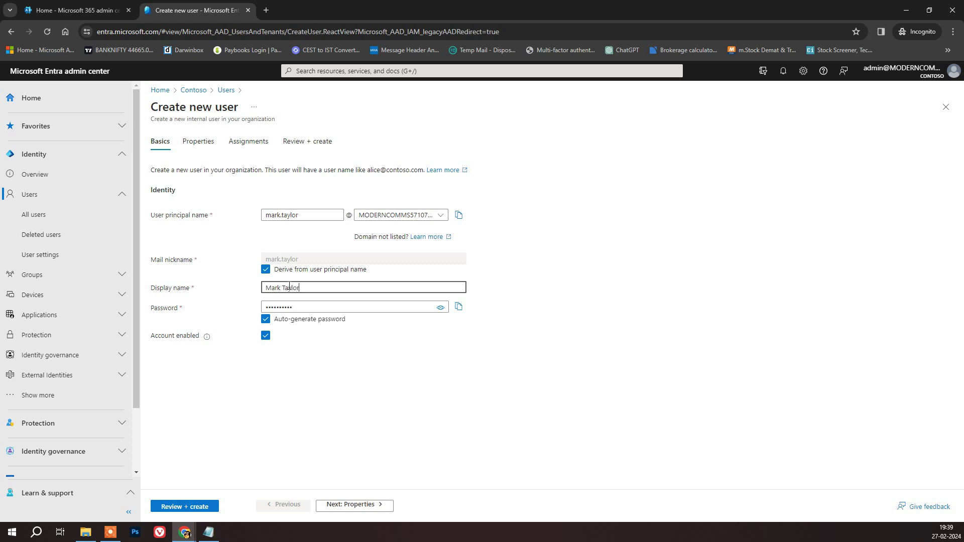
{"action": "left_click", "coordinate": [440, 308]}
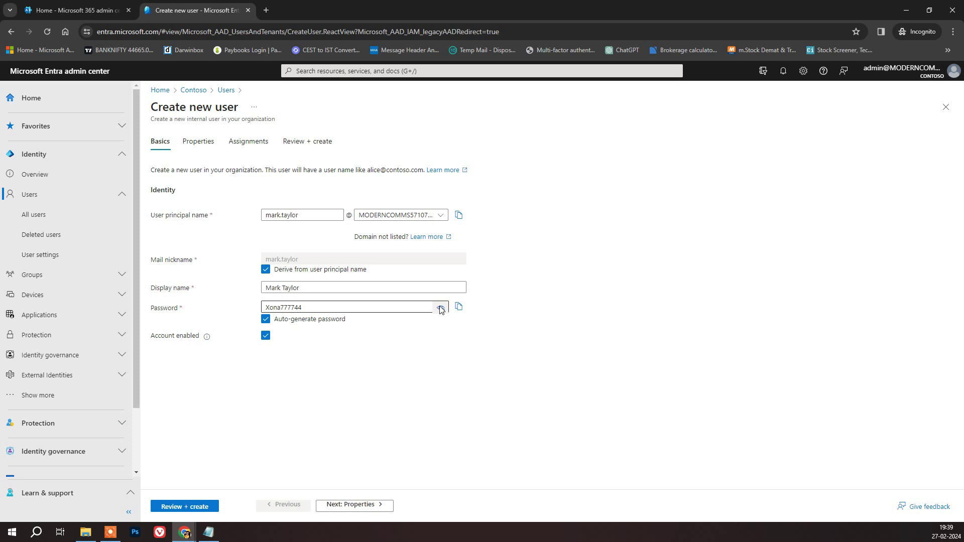
{"action": "left_click", "coordinate": [441, 307]}
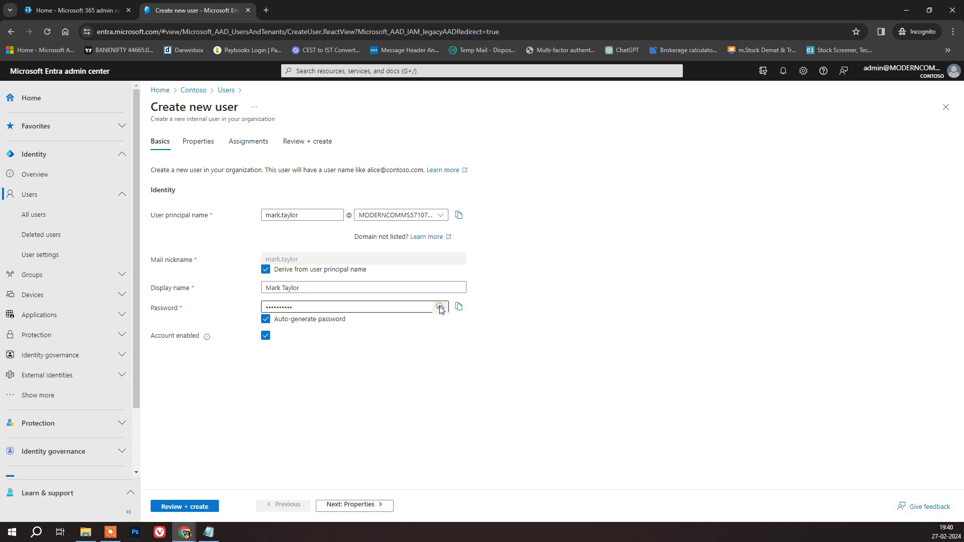
{"action": "left_click", "coordinate": [353, 506]}
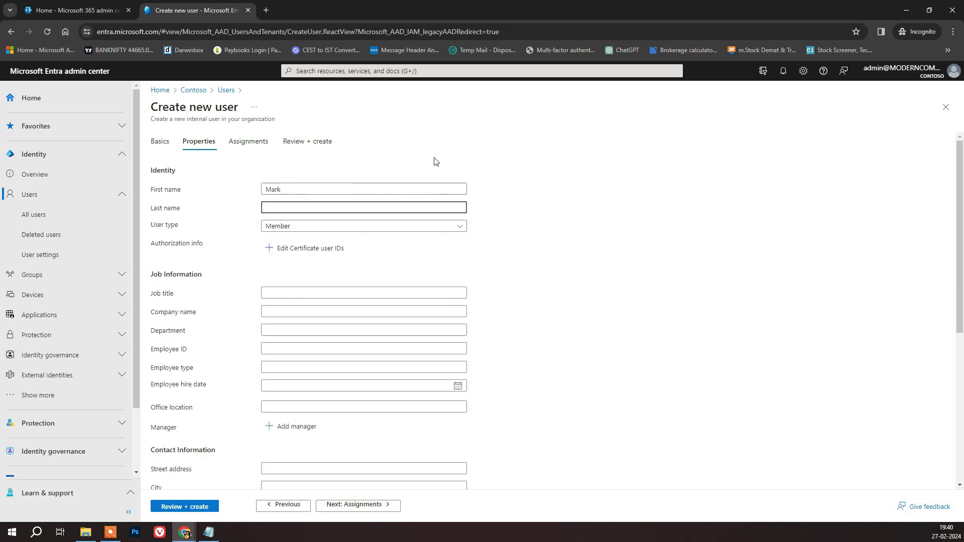
- On Properties, enter the user's last name and keep User type as Member
{"action": "type", "text": "aylor"}
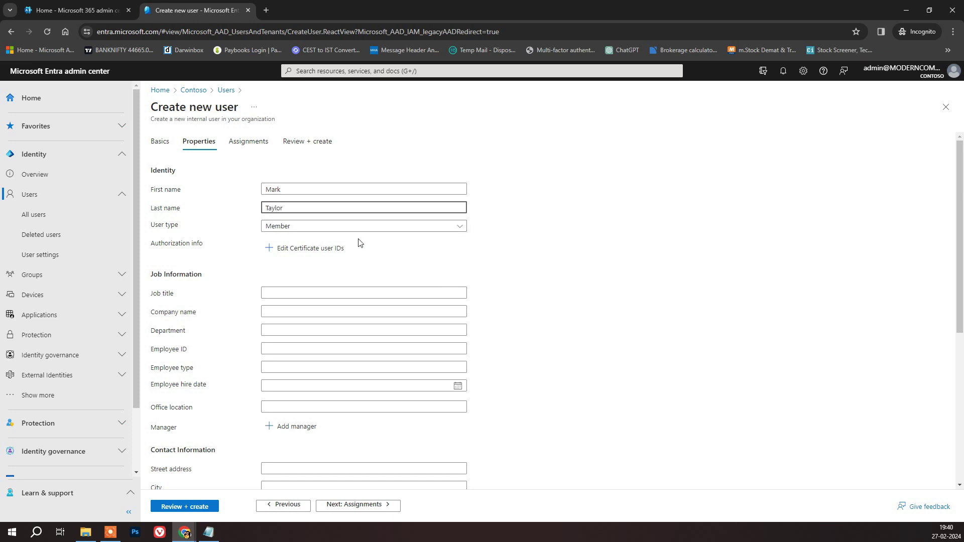
{"action": "left_click", "coordinate": [337, 232]}
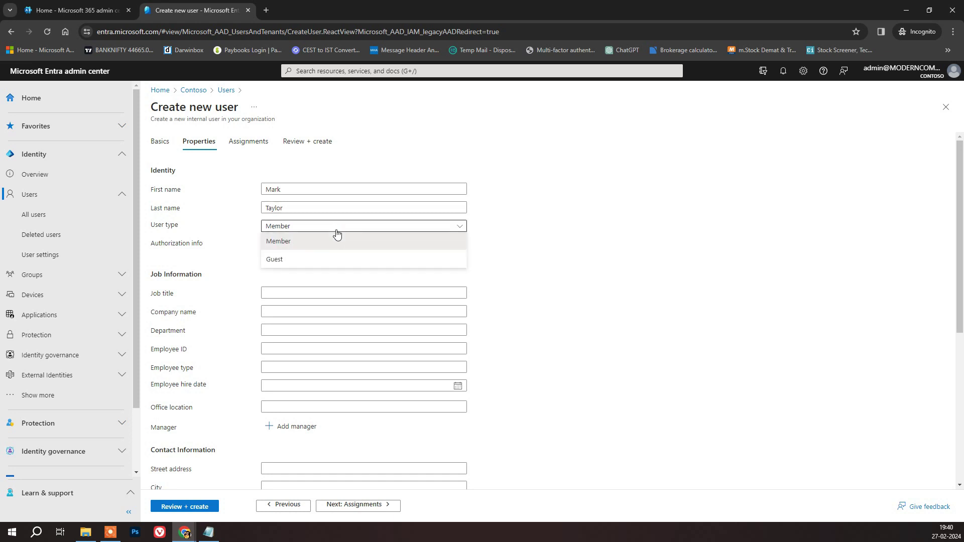
{"action": "left_click", "coordinate": [339, 233]}
{"action": "scroll", "coordinate": [108, 310], "scroll_direction": "down", "scroll_amount": 1}
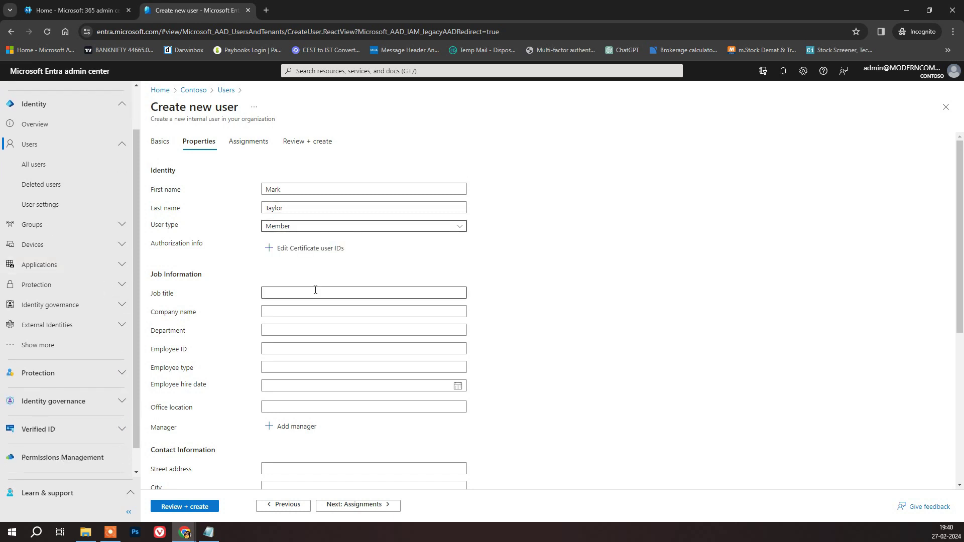
{"action": "scroll", "coordinate": [301, 272], "scroll_direction": "down", "scroll_amount": 2}
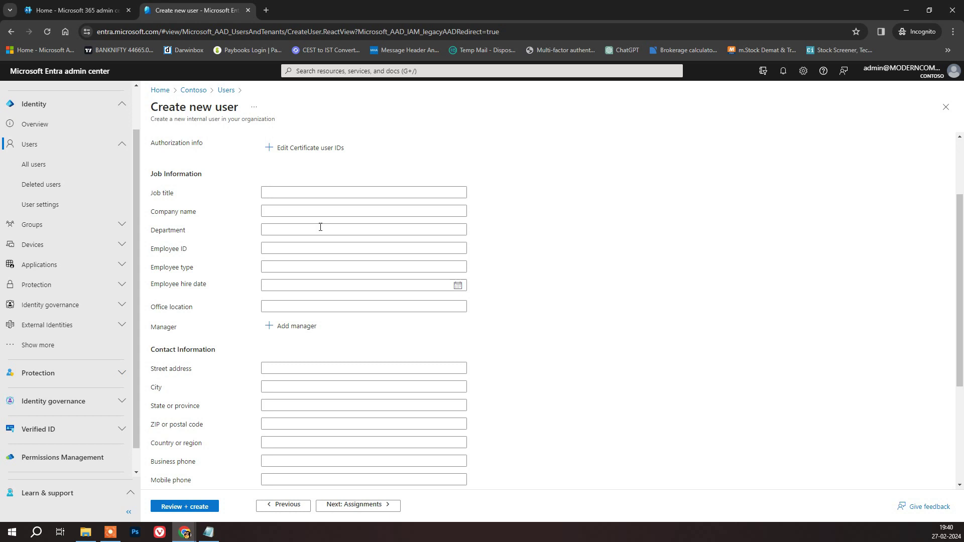
{"action": "scroll", "coordinate": [413, 355], "scroll_direction": "down", "scroll_amount": 3}
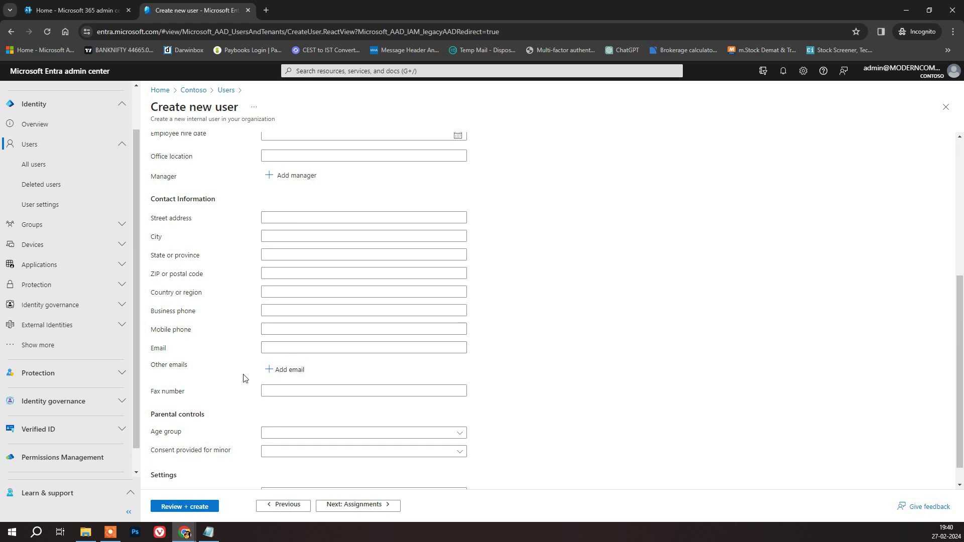
{"action": "scroll", "coordinate": [247, 378], "scroll_direction": "down", "scroll_amount": 1}
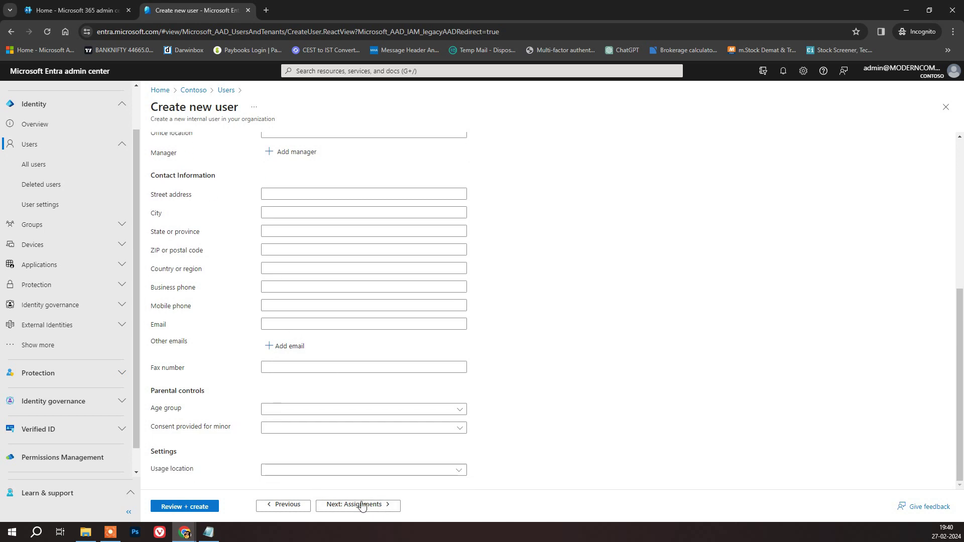
{"action": "left_click", "coordinate": [381, 506]}
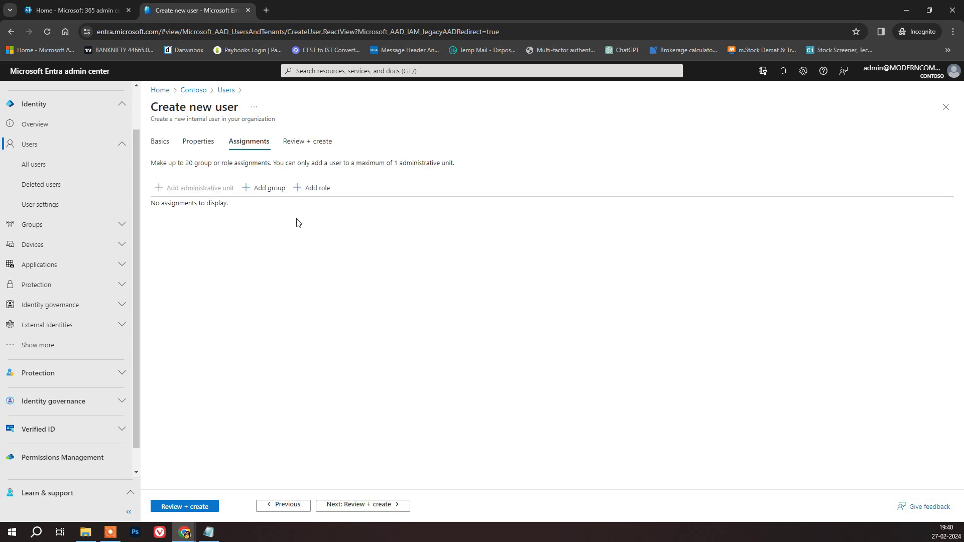
- Review the groups and directory roles lists, leaving the new user with no assignments
{"action": "left_click", "coordinate": [269, 195]}
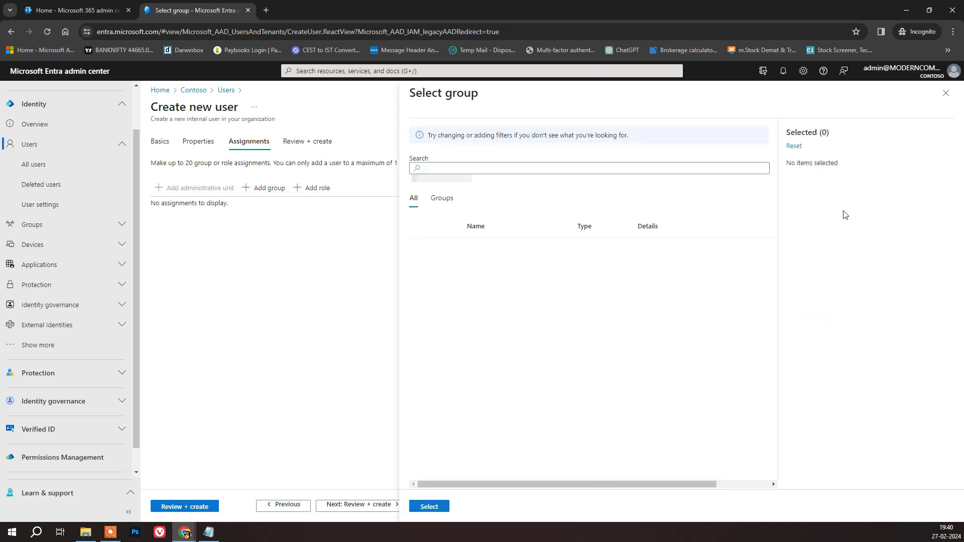
{"action": "scroll", "coordinate": [553, 329], "scroll_direction": "down", "scroll_amount": 4}
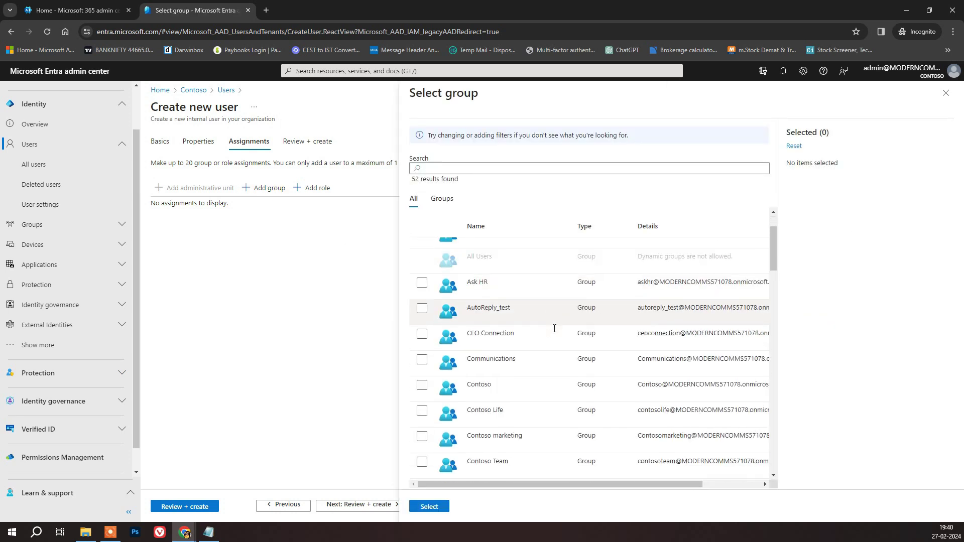
{"action": "scroll", "coordinate": [554, 329], "scroll_direction": "down", "scroll_amount": 4}
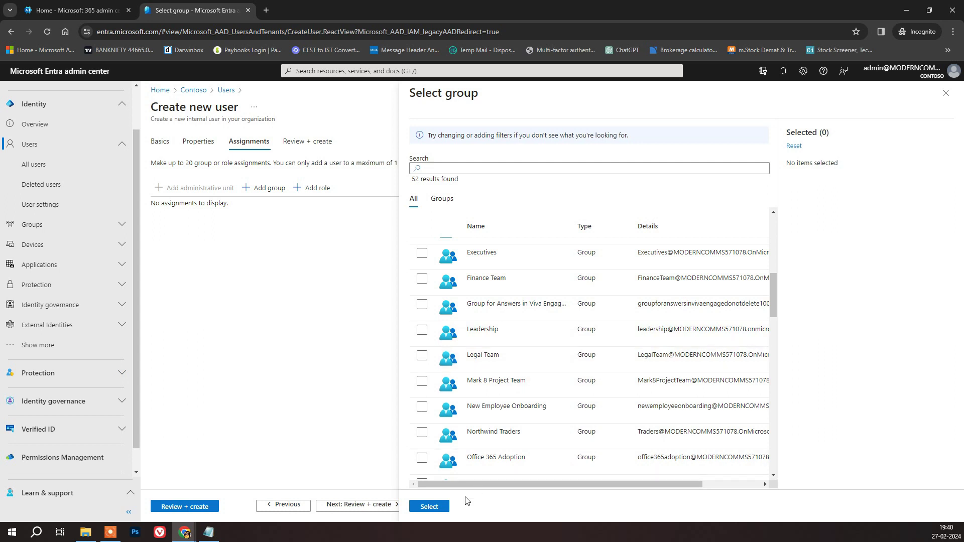
{"action": "left_click", "coordinate": [445, 508]}
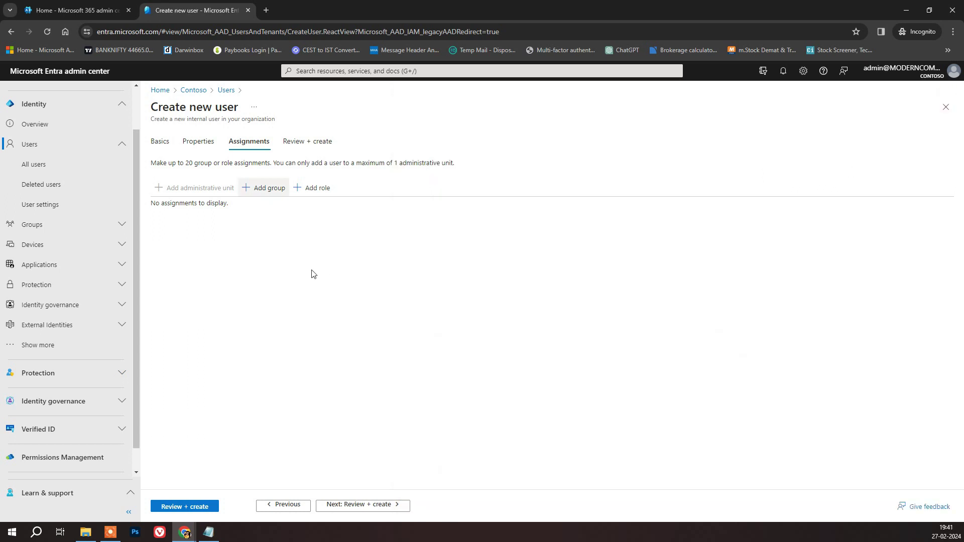
{"action": "left_click", "coordinate": [316, 188]}
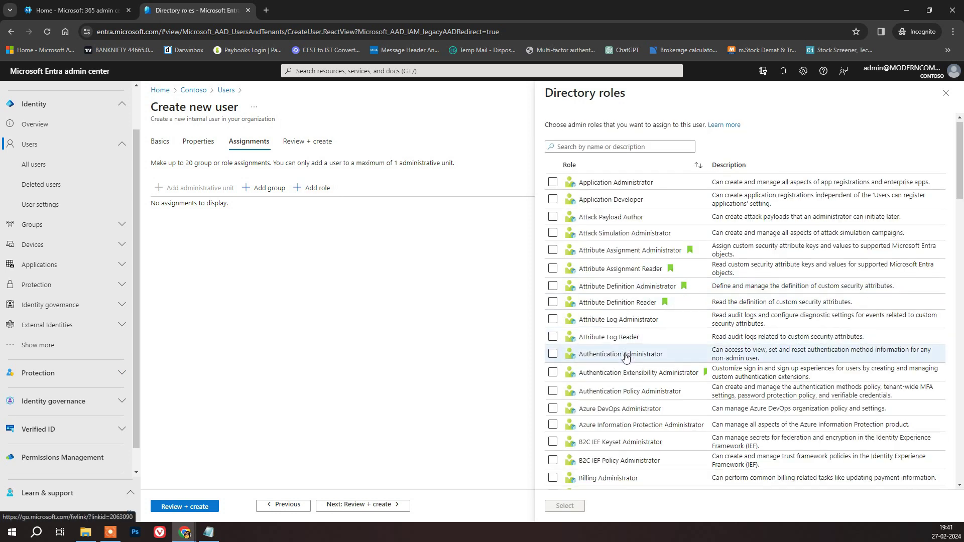
{"action": "scroll", "coordinate": [626, 356], "scroll_direction": "down", "scroll_amount": 1}
{"action": "scroll", "coordinate": [667, 347], "scroll_direction": "down", "scroll_amount": 5}
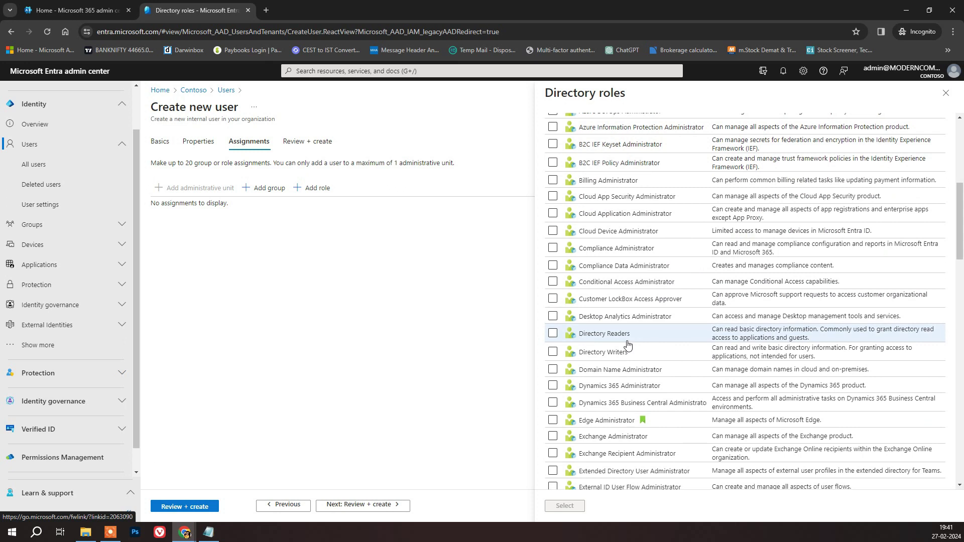
{"action": "scroll", "coordinate": [627, 345], "scroll_direction": "up", "scroll_amount": 6}
{"action": "left_click", "coordinate": [947, 92]}
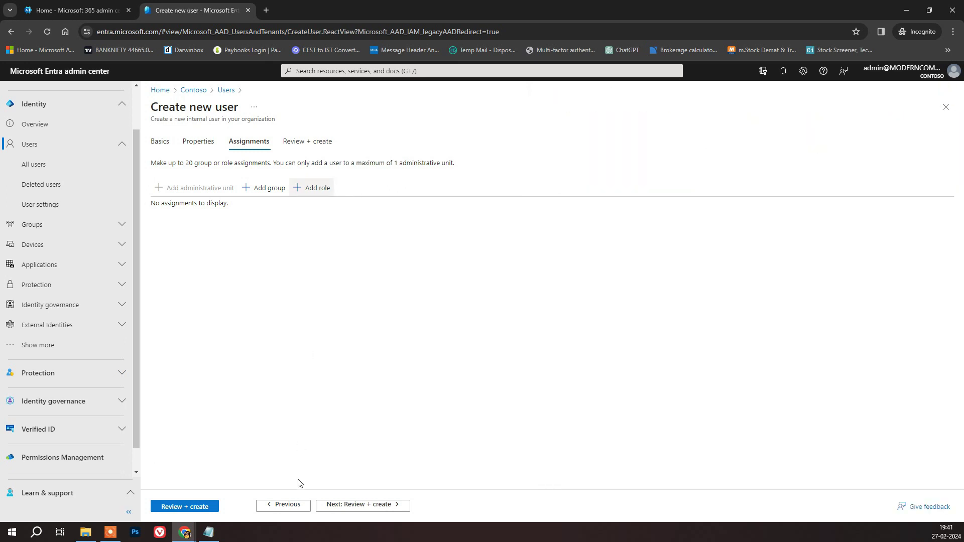
- Open the Review + create summary and show the generated password in plain text for copying
{"action": "left_click", "coordinate": [379, 506]}
{"action": "left_click", "coordinate": [431, 234]}
{"action": "left_click", "coordinate": [431, 234]}
{"action": "left_click", "coordinate": [431, 234]}
{"action": "left_click_drag", "start_coordinate": [309, 232], "coordinate": [259, 234]}
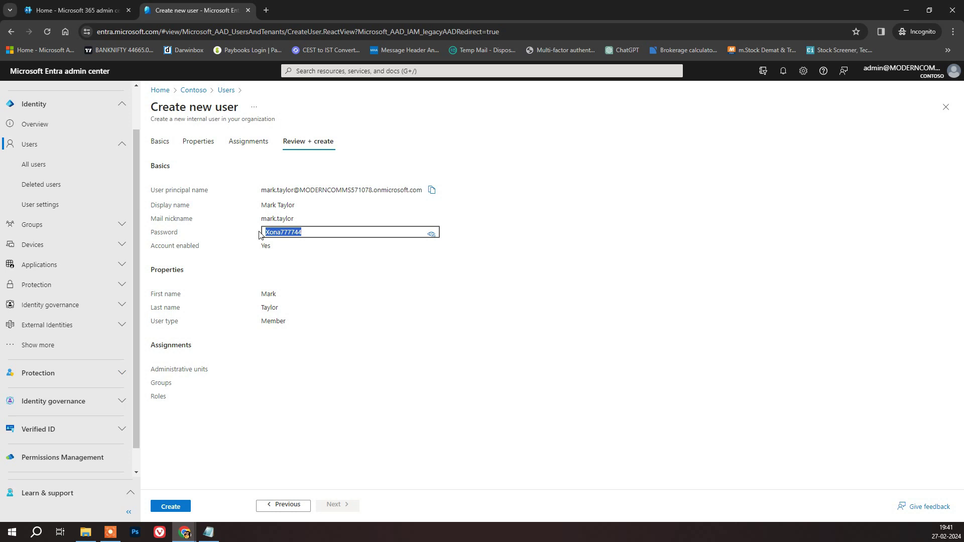
- Store the password in Notepad, create the user account, and close the Entra users tab
{"action": "mouse_move", "coordinate": [211, 533]}
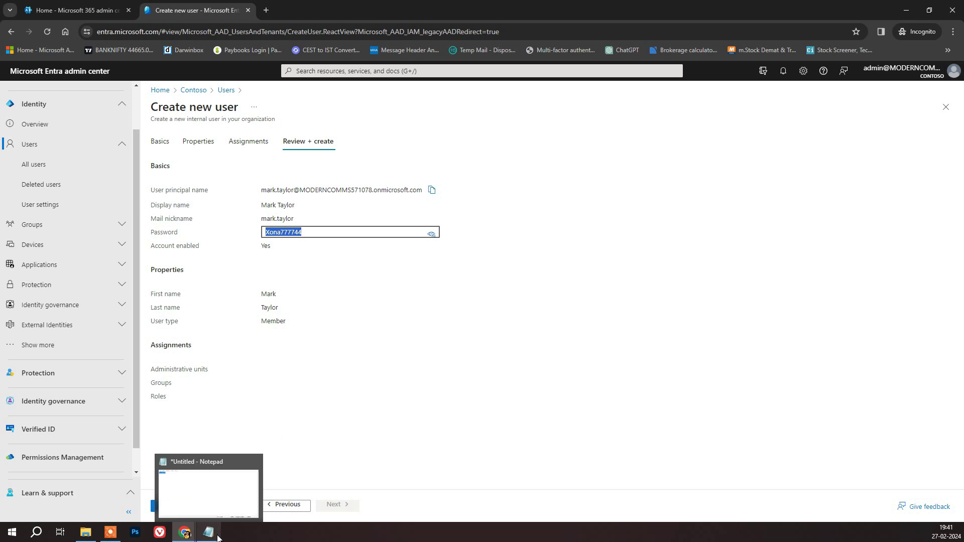
{"action": "left_click", "coordinate": [217, 498]}
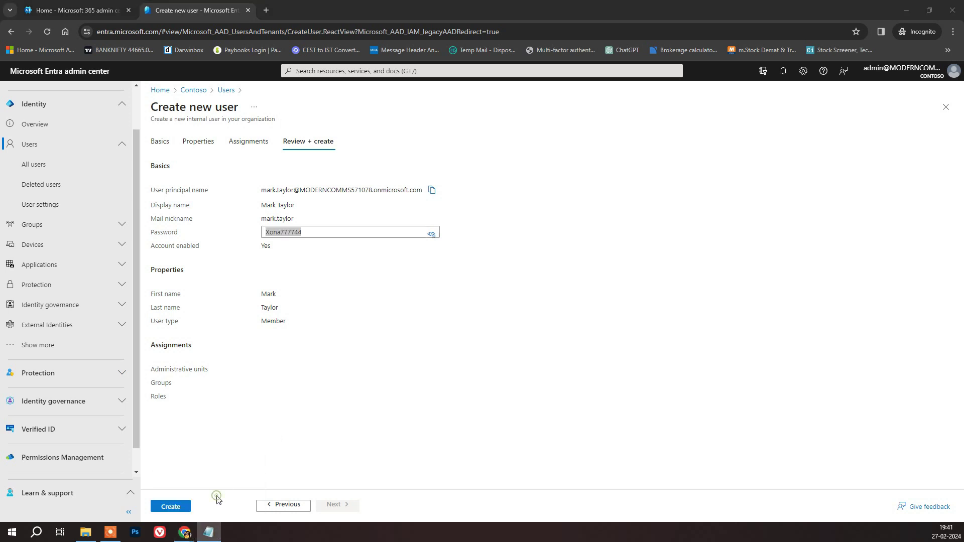
{"action": "left_click", "coordinate": [169, 508]}
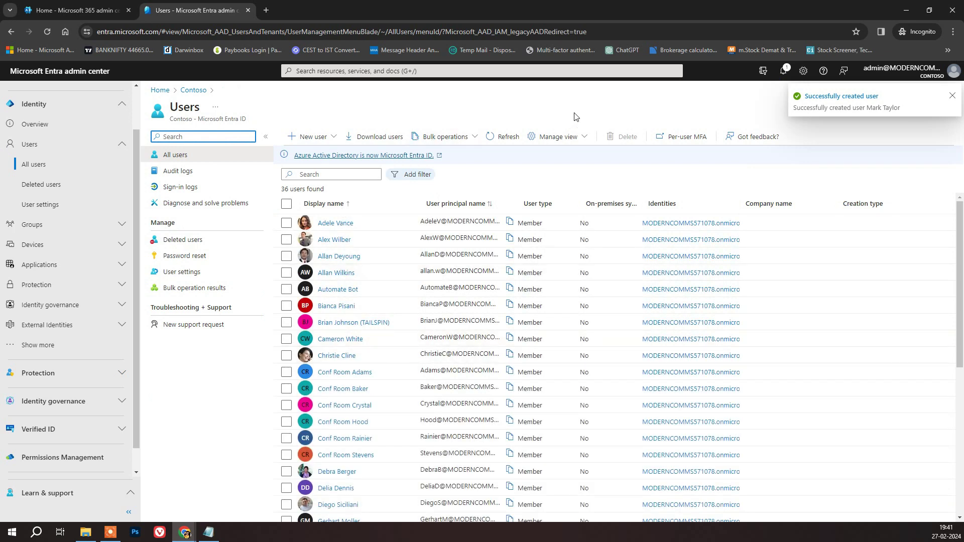
{"action": "key", "text": "ctrl+w"}
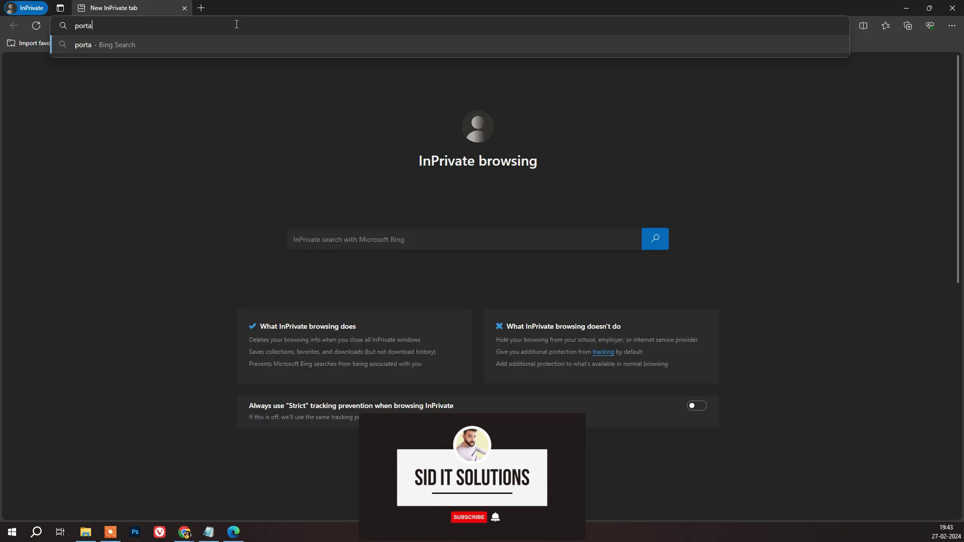
- Sign in at portal.azure.com with the new user's sign-in name and temporary password
{"action": "type", "text": ".azure.com"}
{"action": "key", "text": "Return"}
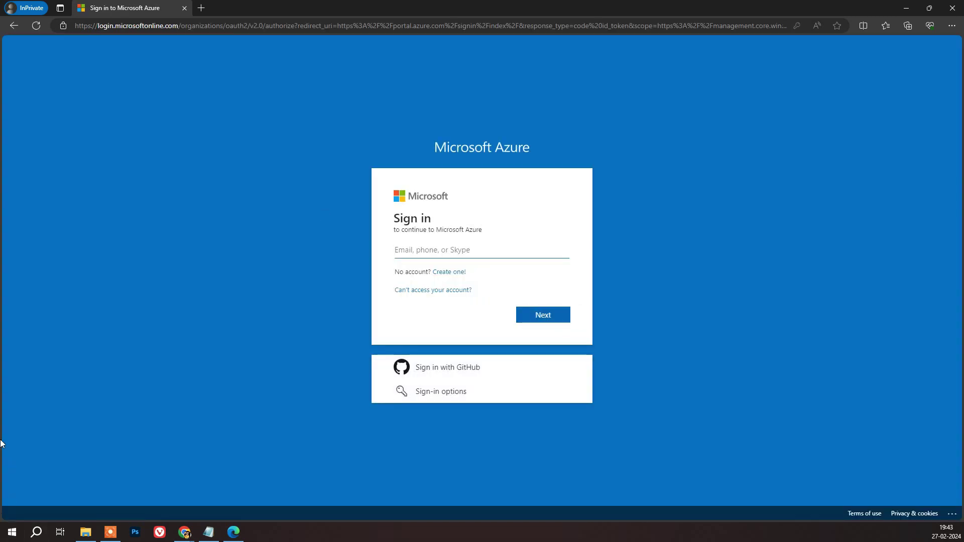
{"action": "key", "text": "alt+Tab"}
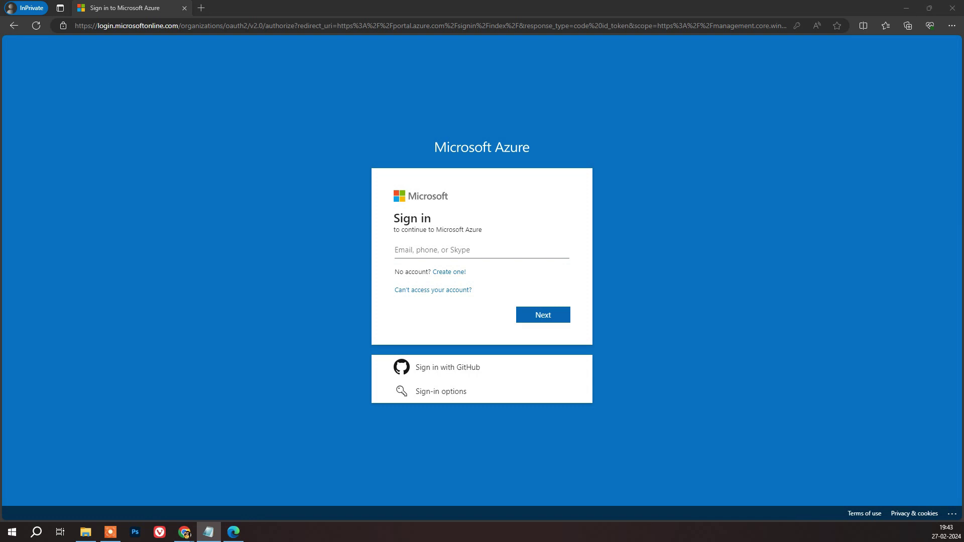
{"action": "left_click", "coordinate": [469, 249]}
{"action": "key", "text": "ctrl+v"}
{"action": "left_click", "coordinate": [547, 316]}
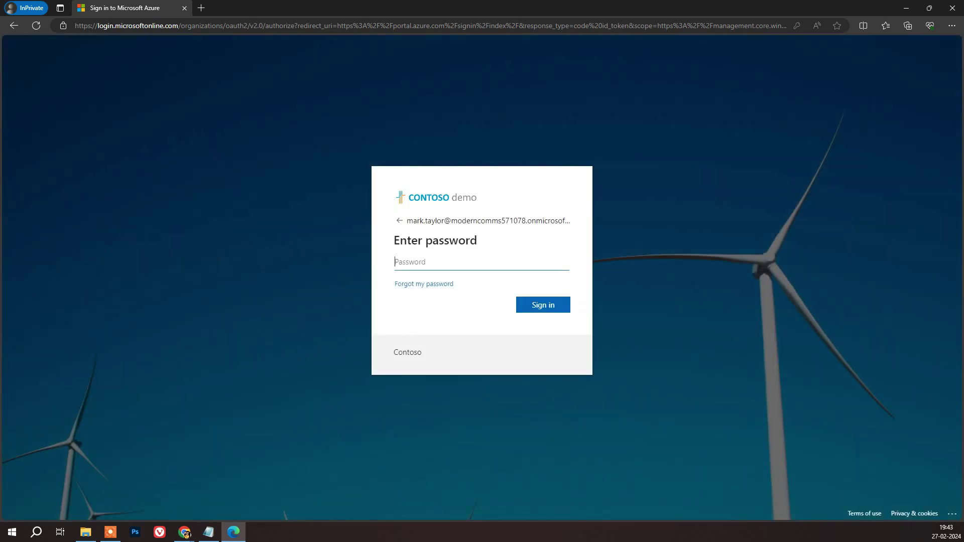
{"action": "key", "text": "alt+Tab"}
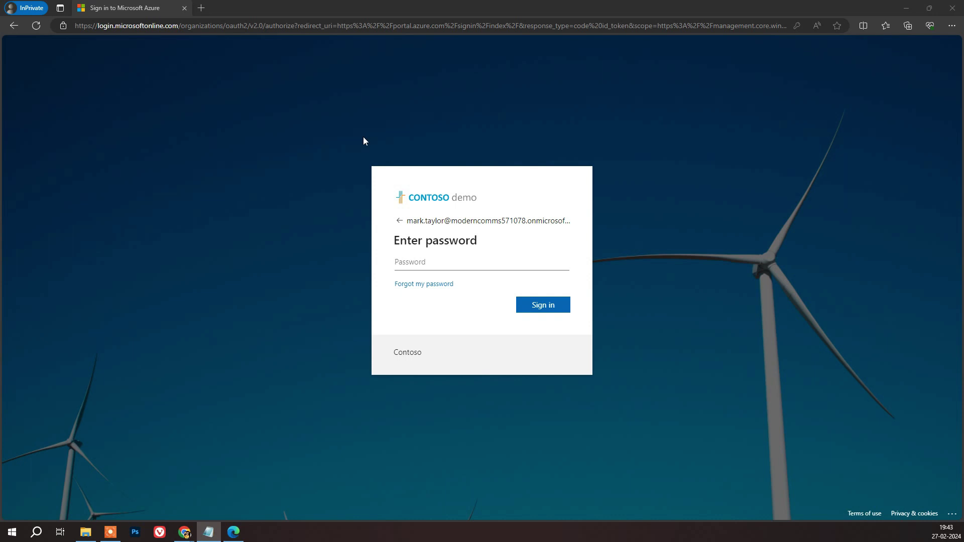
{"action": "left_click", "coordinate": [458, 262]}
{"action": "key", "text": "ctrl+v"}
{"action": "left_click", "coordinate": [531, 311]}
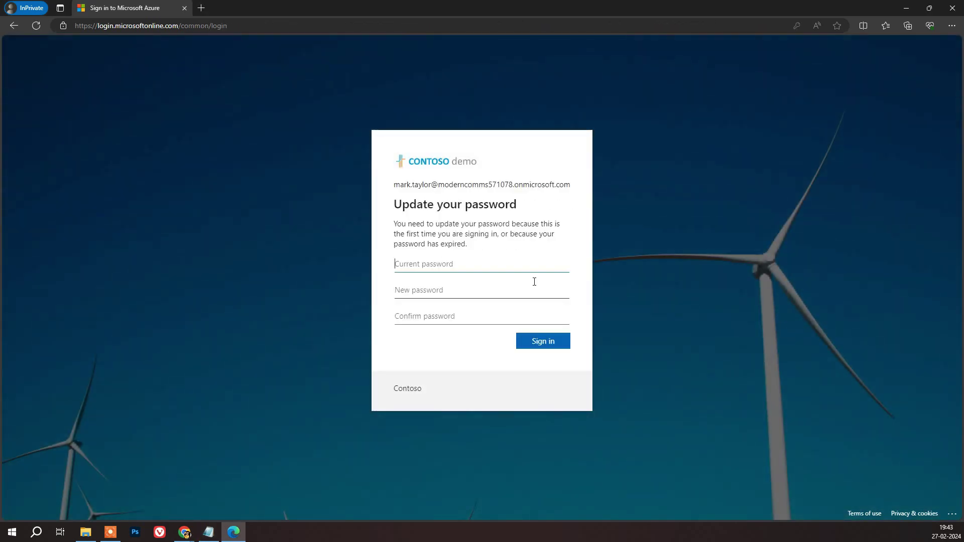
- Replace the temporary password with a new password and choose to stay signed in
{"action": "left_click", "coordinate": [479, 266]}
{"action": "key", "text": "ctrl+v"}
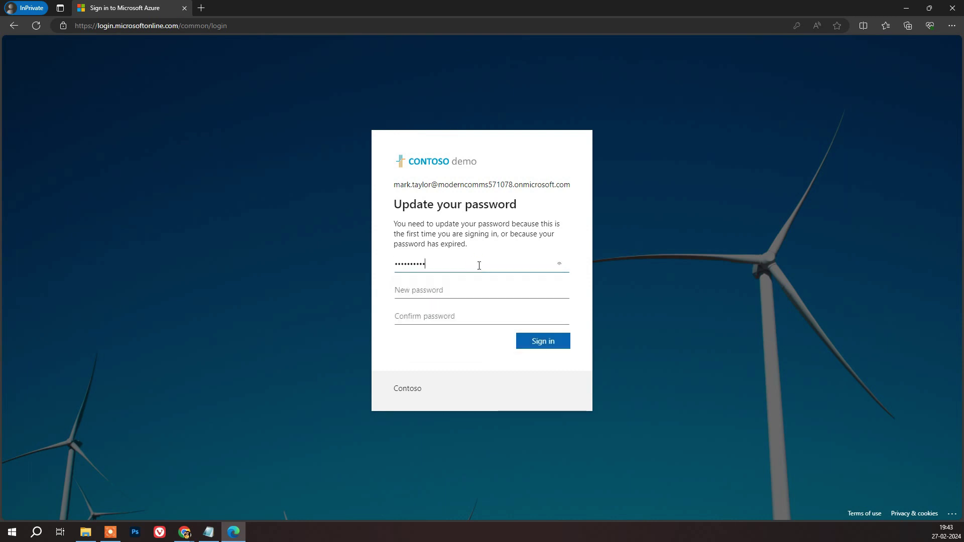
{"action": "left_click", "coordinate": [467, 295]}
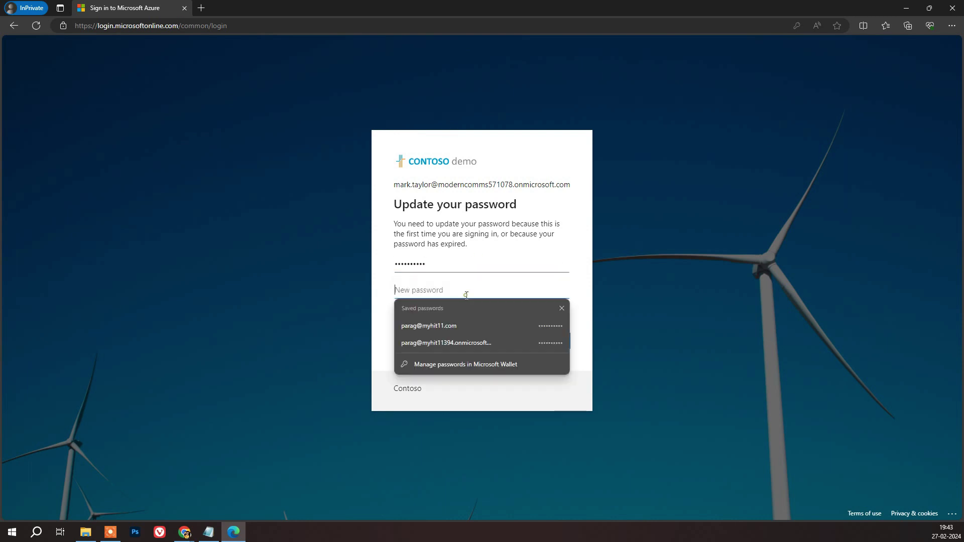
{"action": "type", "text": "Pass"}
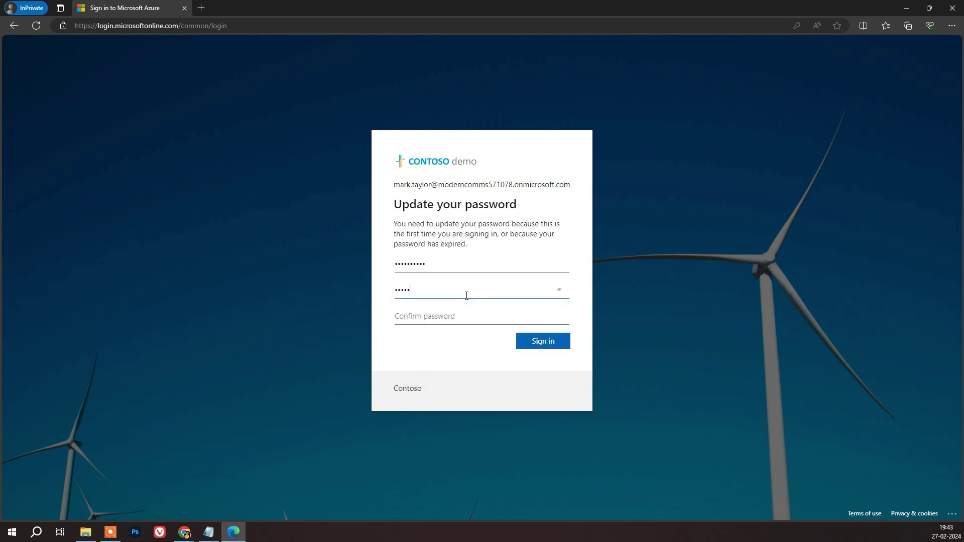
{"action": "type", "text": "@word1"}
{"action": "key", "text": "Tab"}
{"action": "type", "text": "P"}
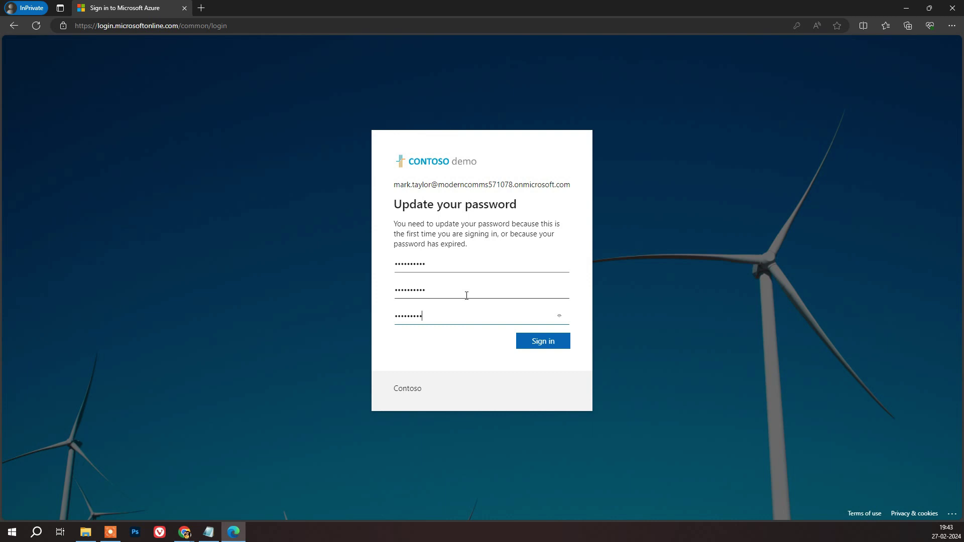
{"action": "left_click", "coordinate": [542, 347]}
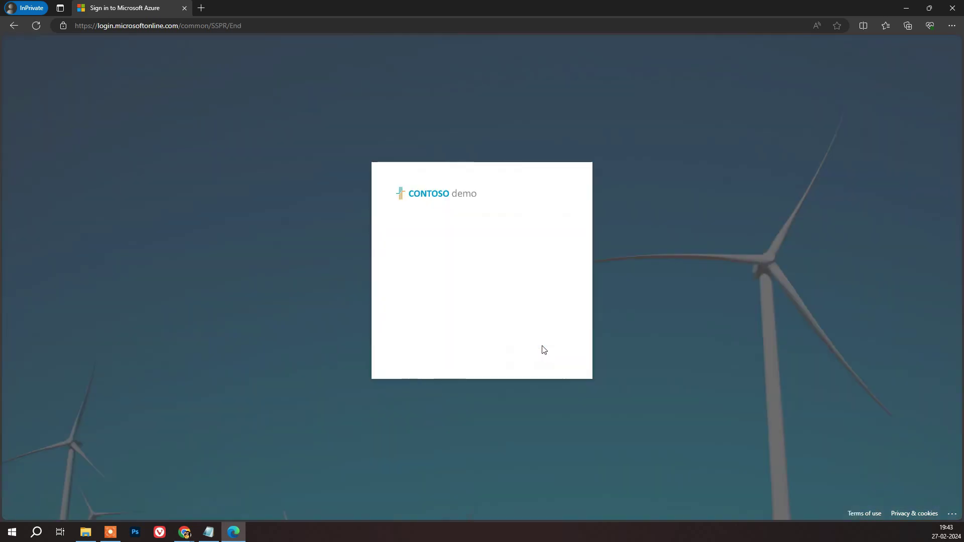
{"action": "left_click", "coordinate": [542, 309]}
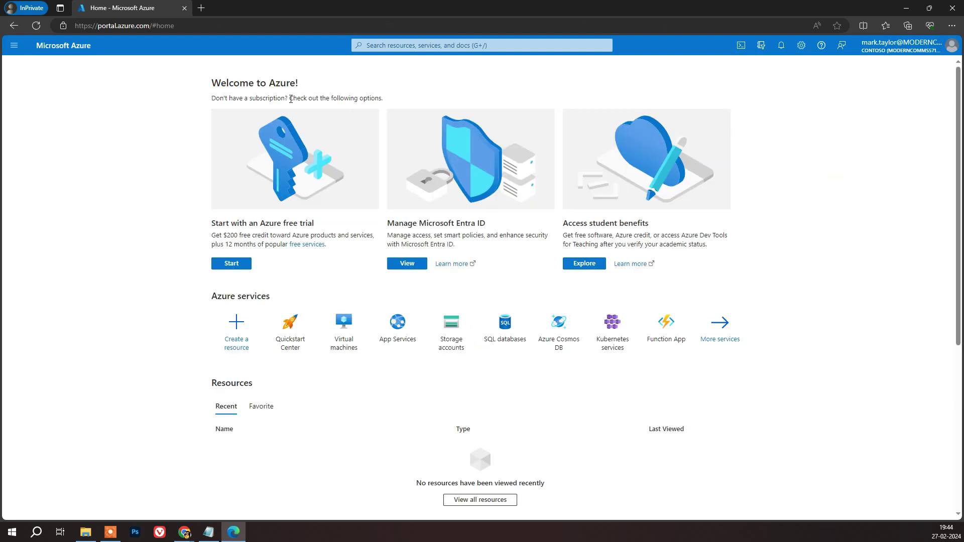
- Close the Azure portal window and delete the new test user from Entra's All users list
{"action": "left_click", "coordinate": [952, 10]}
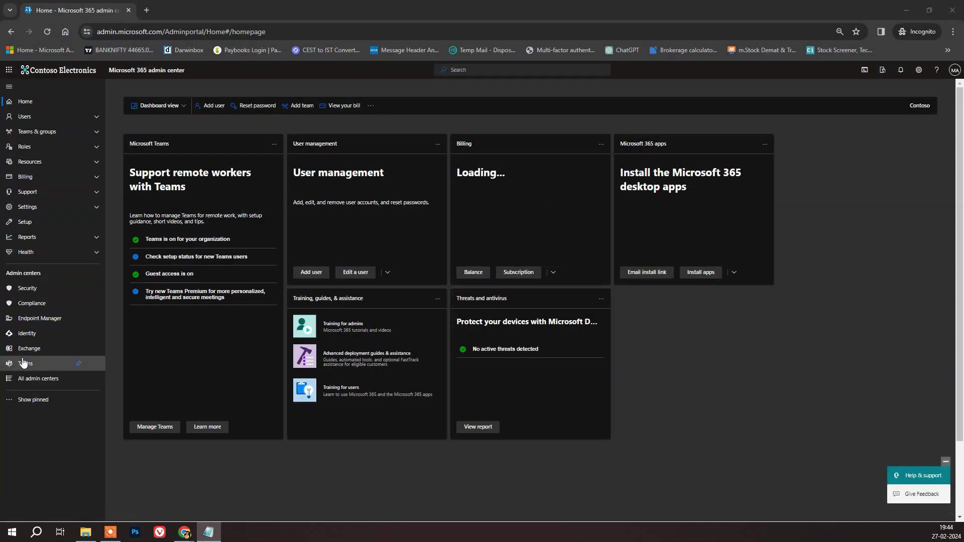
{"action": "left_click", "coordinate": [27, 333]}
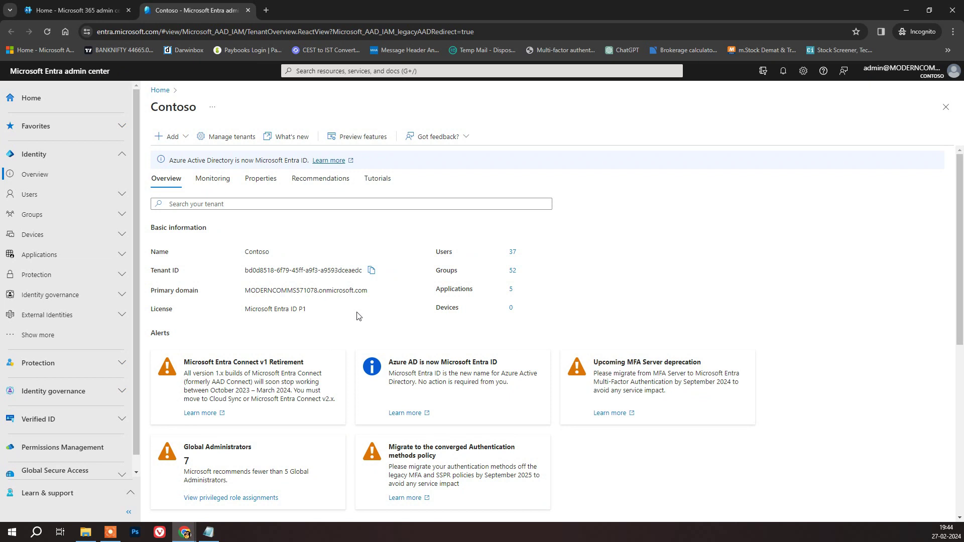
{"action": "left_click", "coordinate": [54, 199]}
{"action": "left_click", "coordinate": [56, 215]}
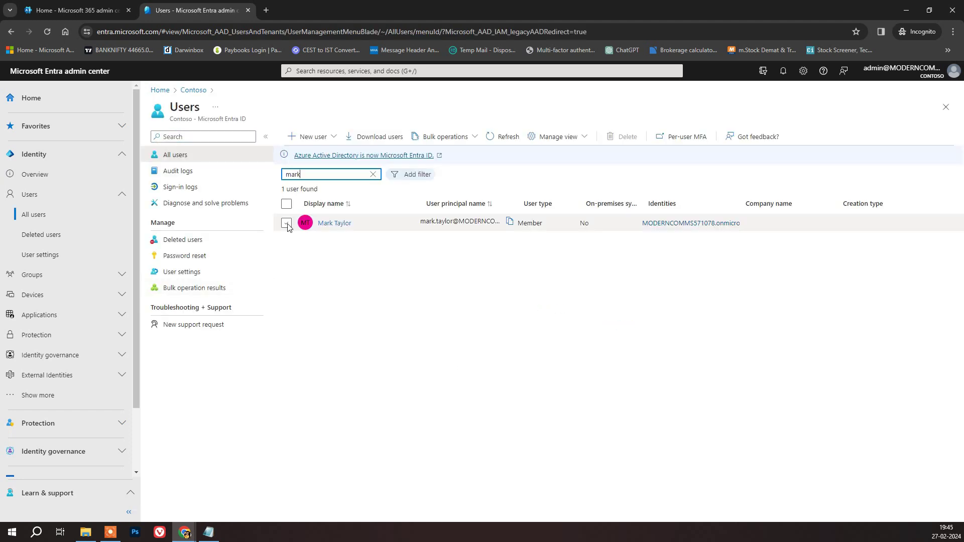
{"action": "left_click", "coordinate": [287, 223]}
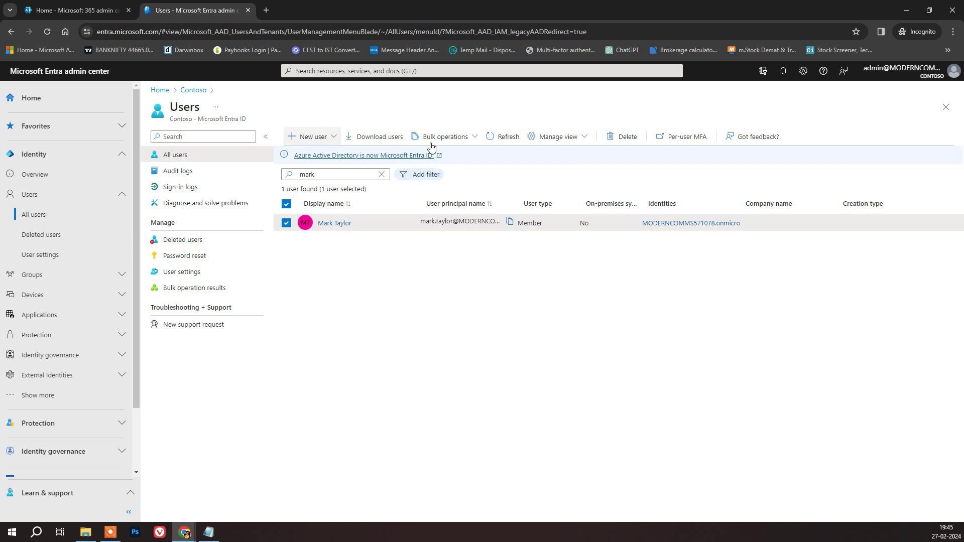
{"action": "left_click", "coordinate": [624, 137]}
{"action": "left_click", "coordinate": [294, 177]}
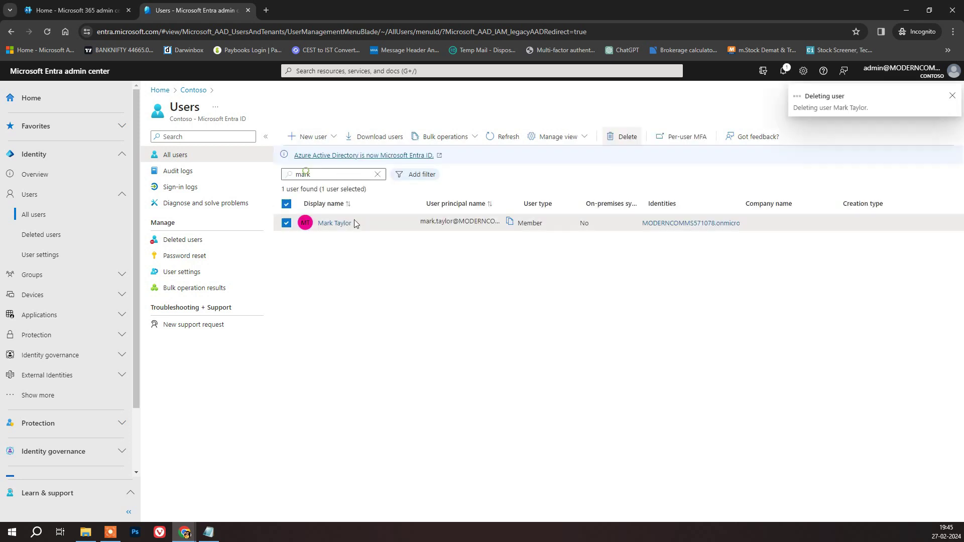